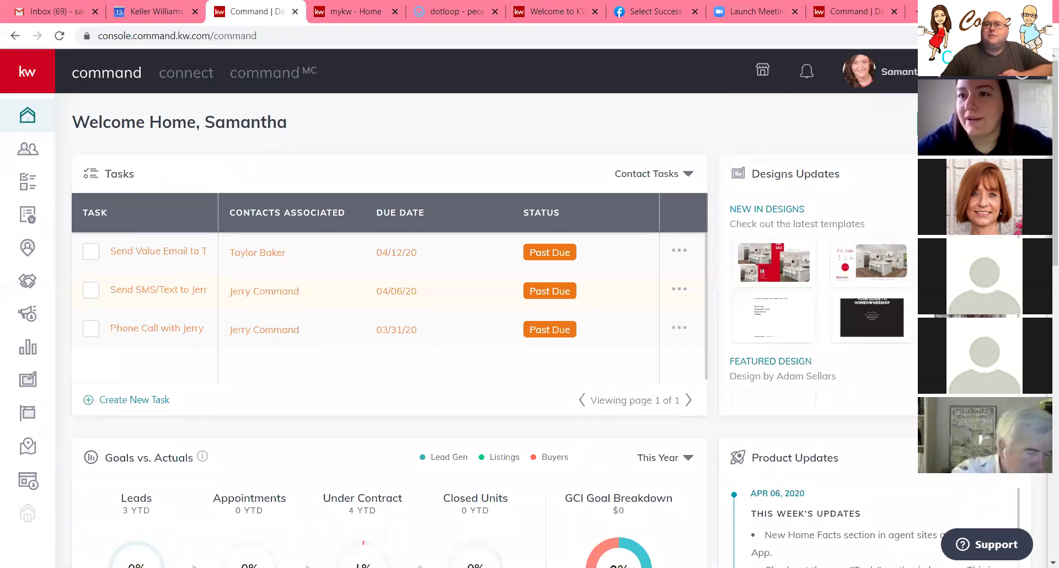
# Open the account's settings page with its list of connected applications and enlarge the page view to 110%.
pyautogui.click(904, 72)
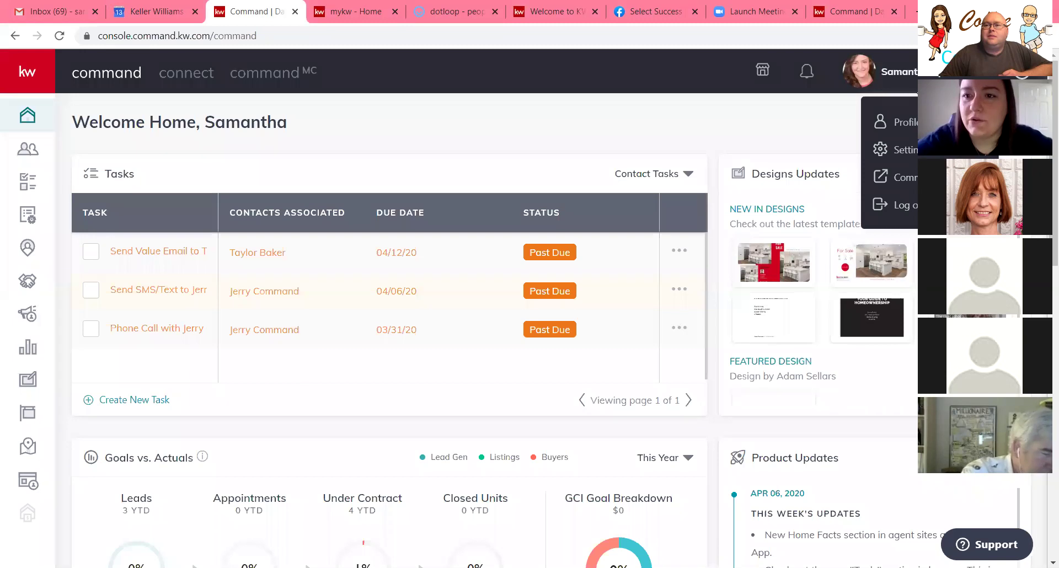
pyautogui.click(877, 154)
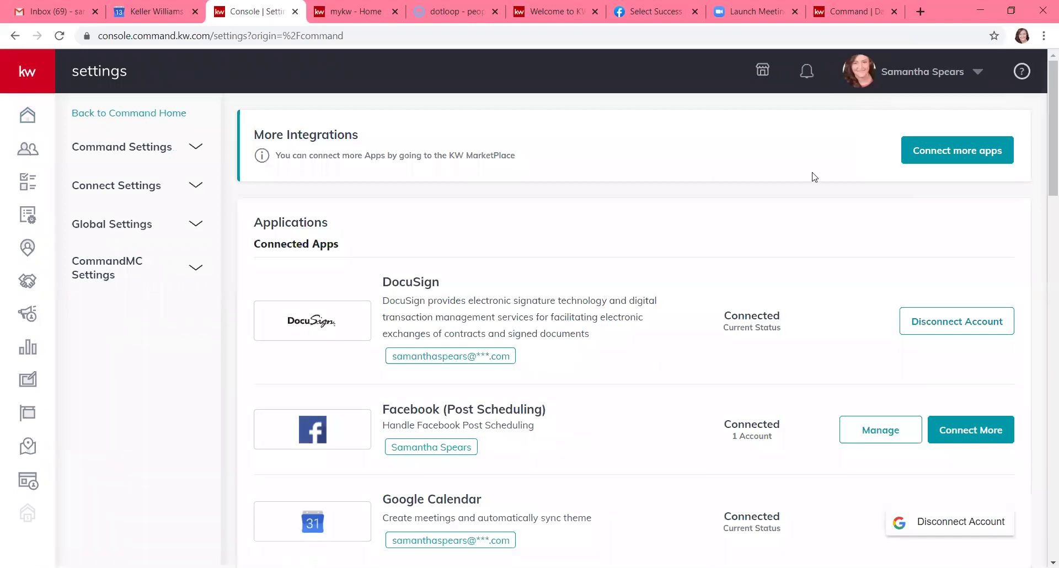
pyautogui.scroll(-5, 708, 222)
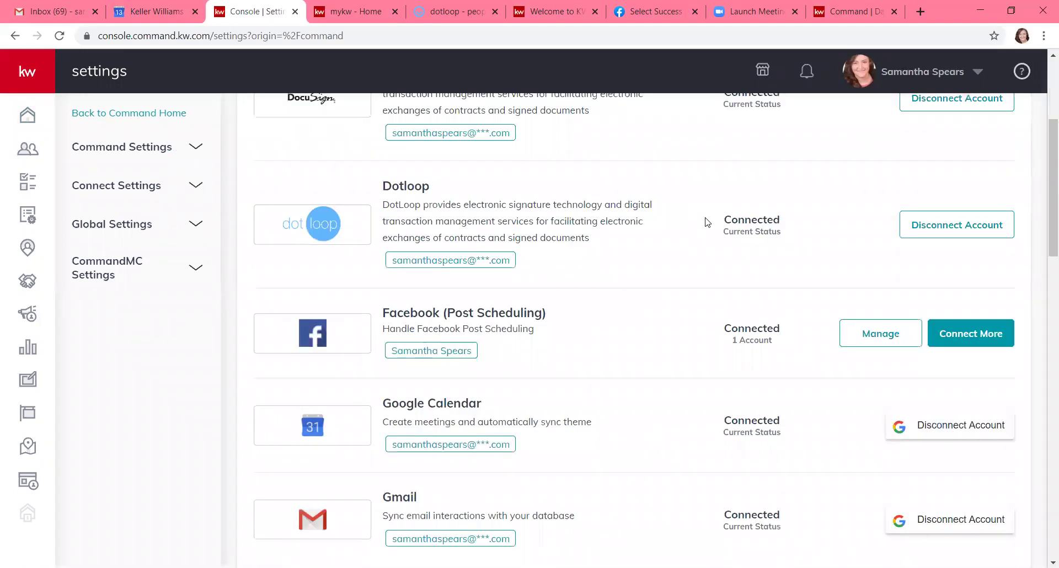
pyautogui.hotkey('ctrl', '+')
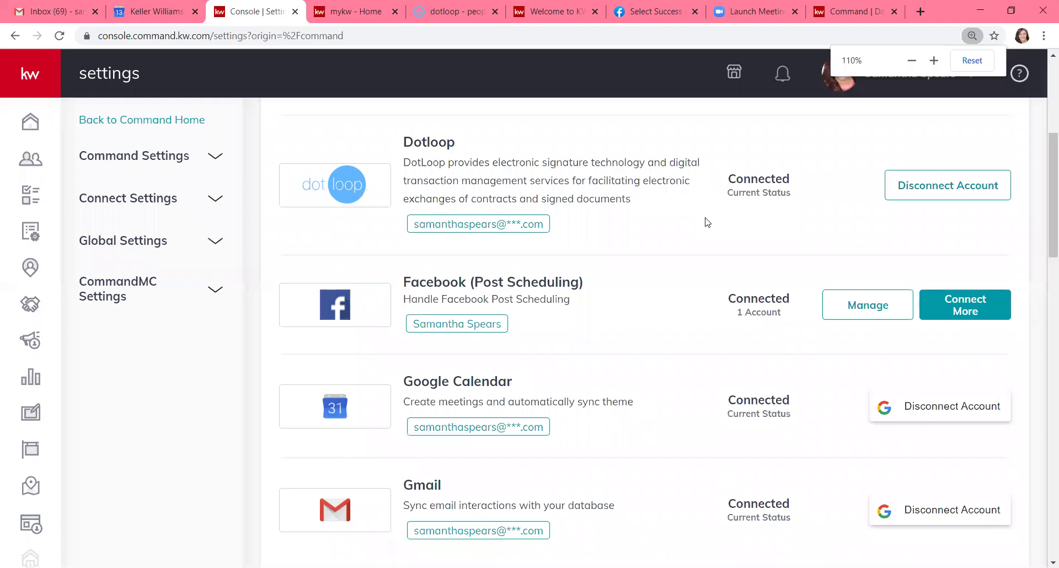
pyautogui.scroll(-2, 708, 223)
pyautogui.scroll(8, 708, 222)
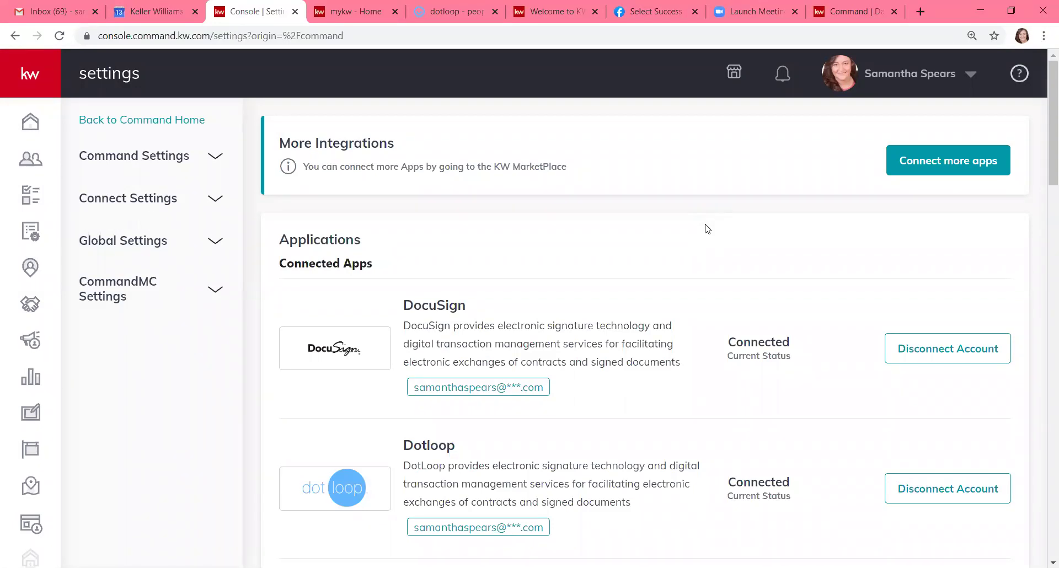
# Examine the application integrations, from the connected apps through the Social, Productivity, Marketing Automation and Email Services sections.
pyautogui.scroll(-1, 708, 258)
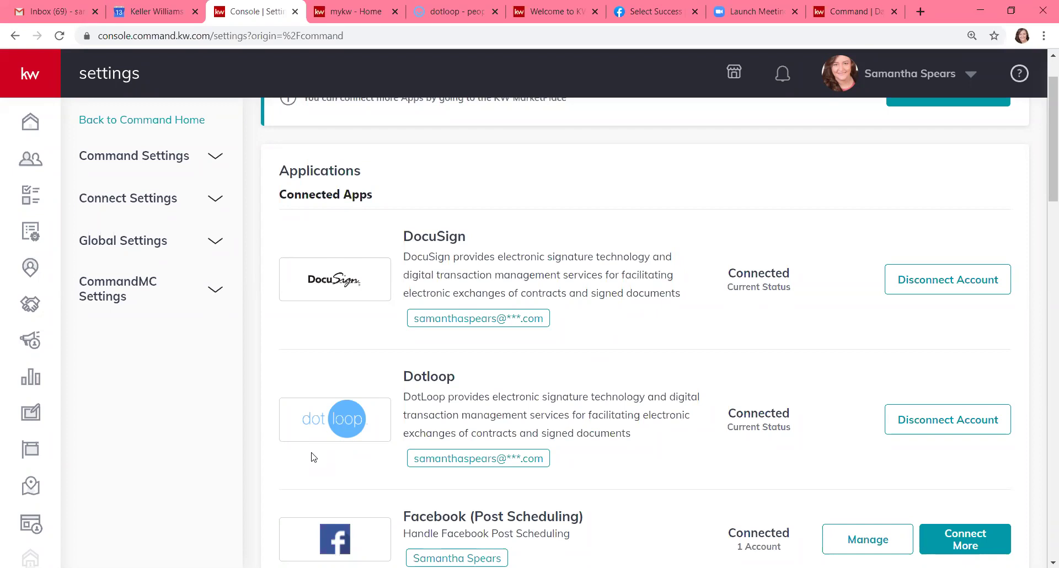
pyautogui.scroll(-3, 313, 457)
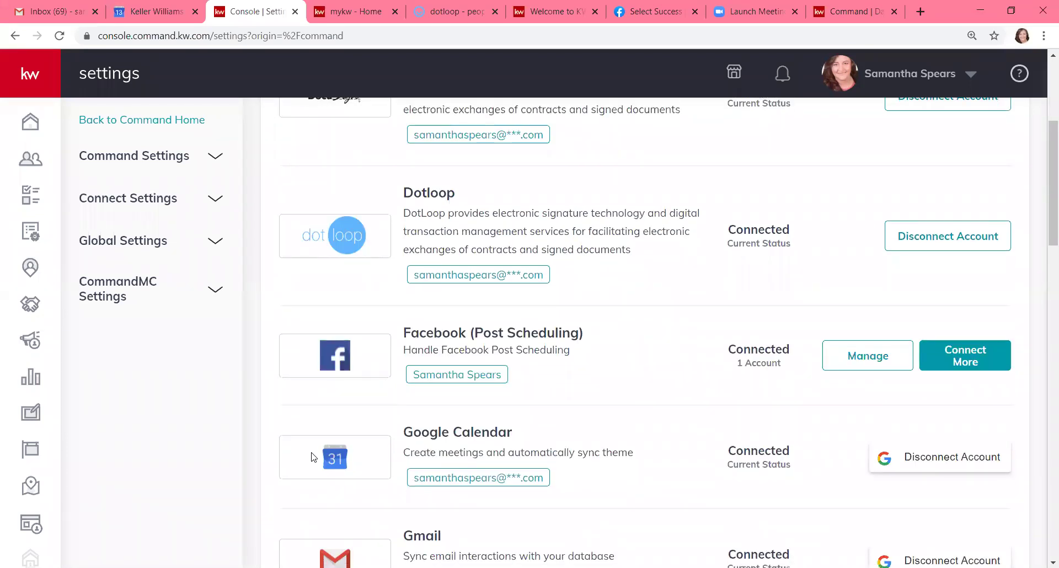
pyautogui.scroll(-2, 312, 455)
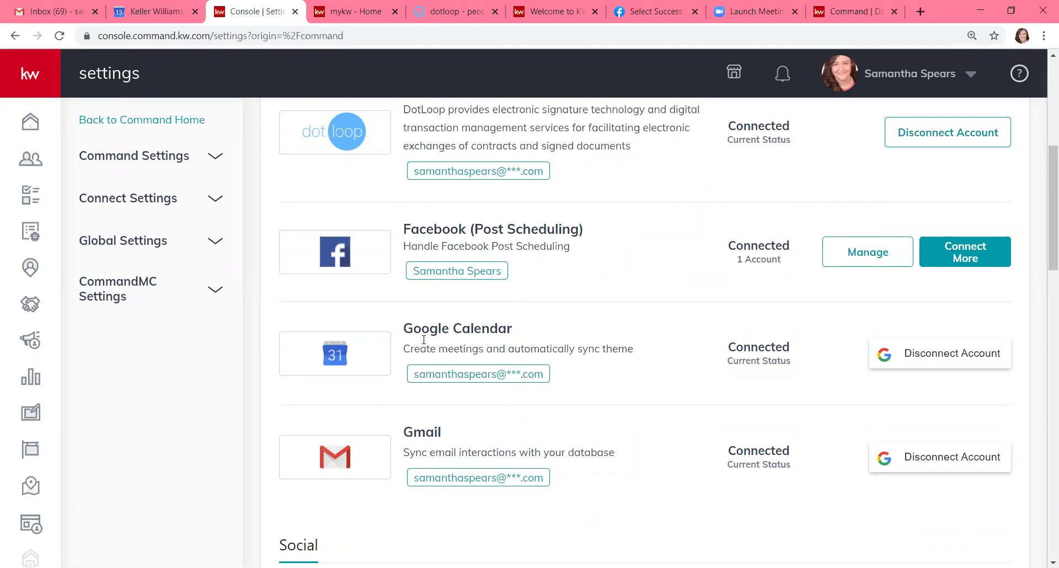
pyautogui.scroll(-1, 424, 340)
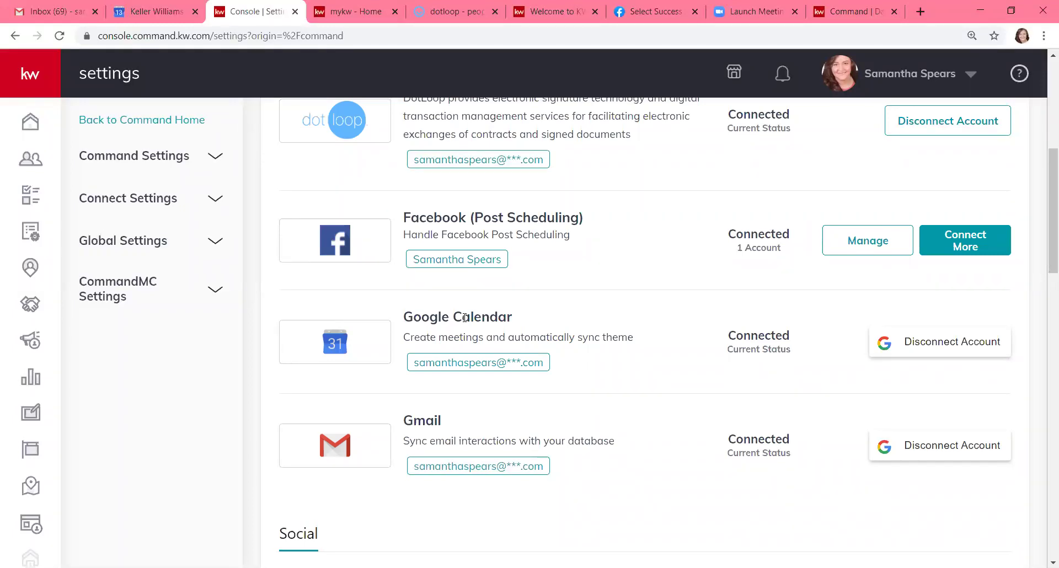
pyautogui.scroll(-3, 465, 317)
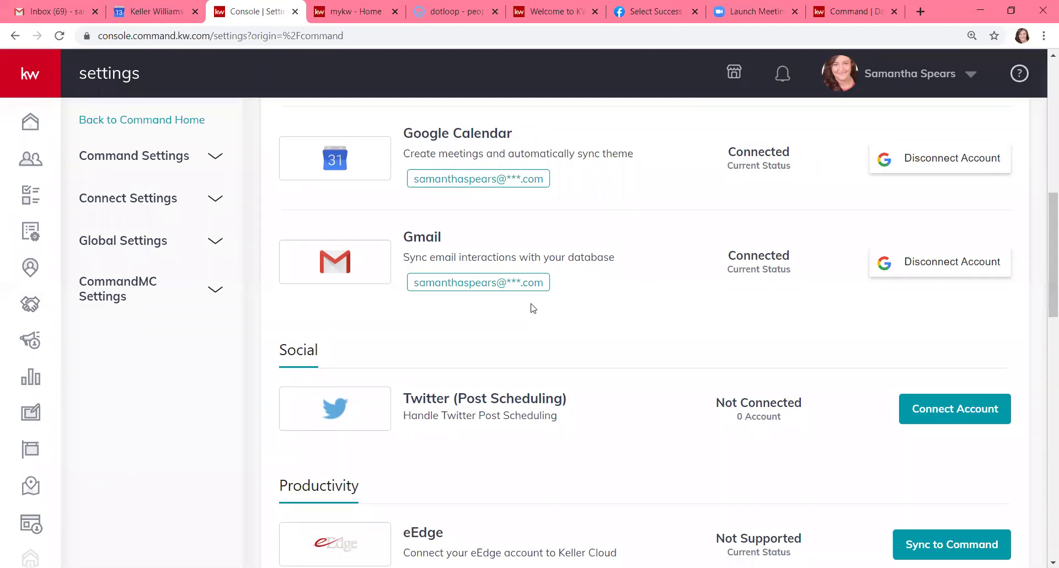
pyautogui.scroll(-4, 533, 308)
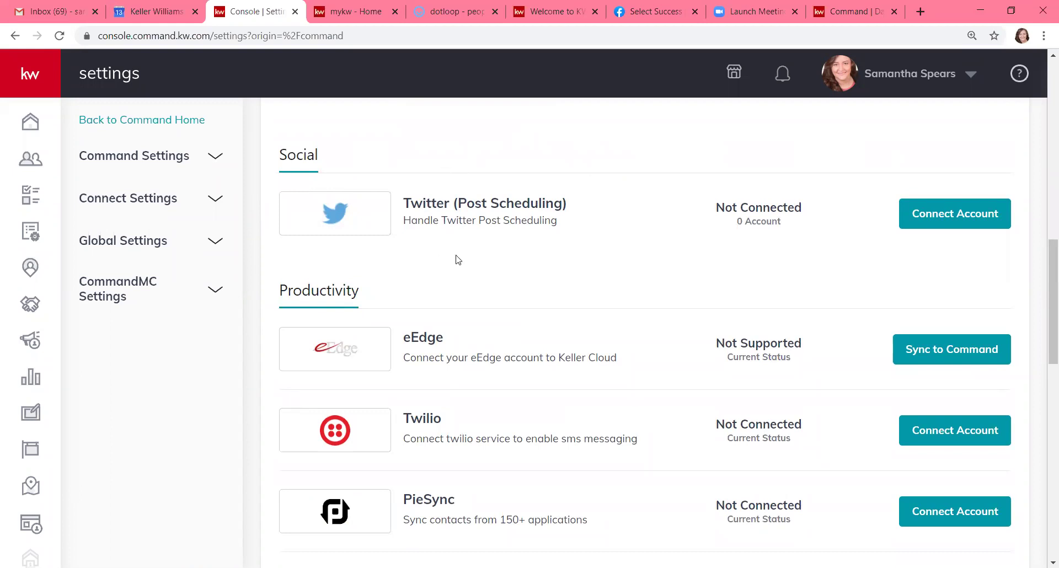
pyautogui.scroll(-3, 561, 233)
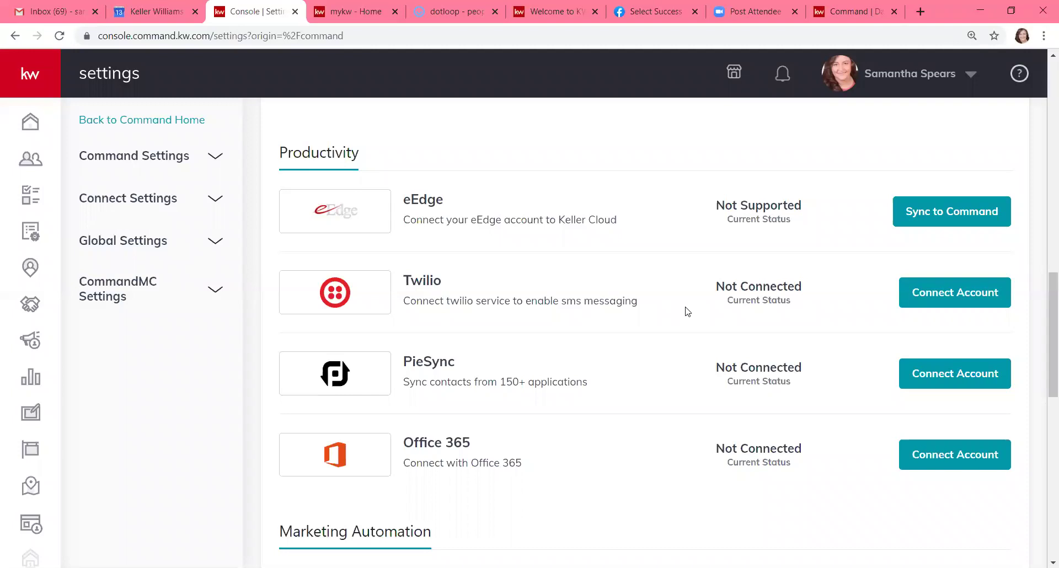
pyautogui.scroll(-4, 687, 312)
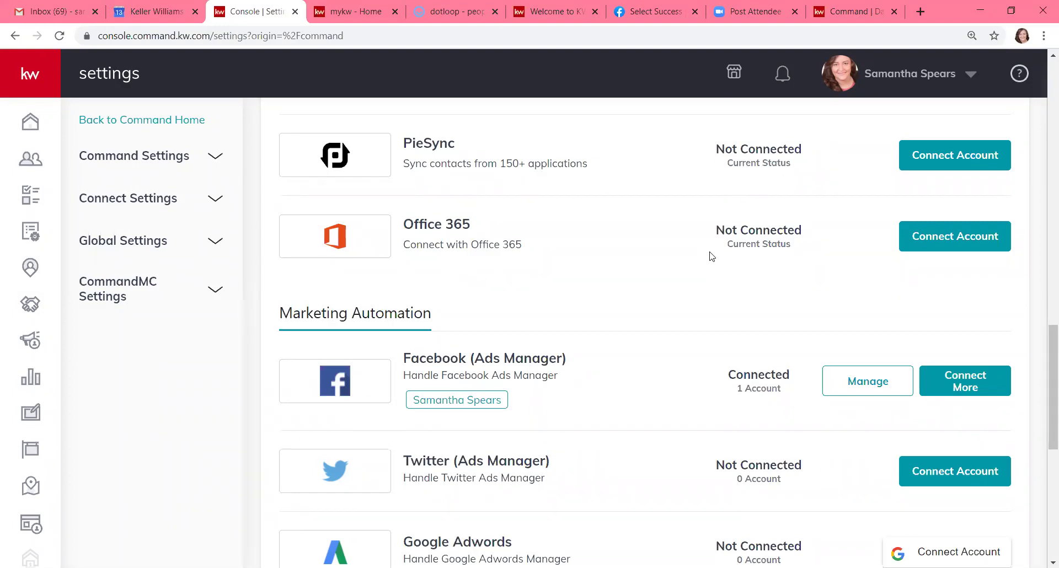
pyautogui.scroll(-3, 712, 257)
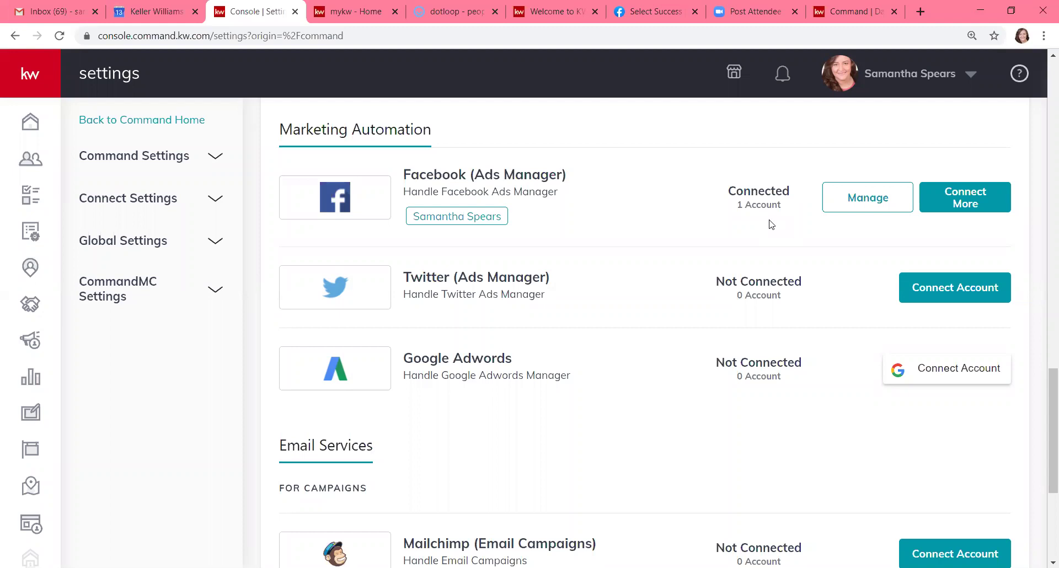
pyautogui.scroll(-5, 771, 224)
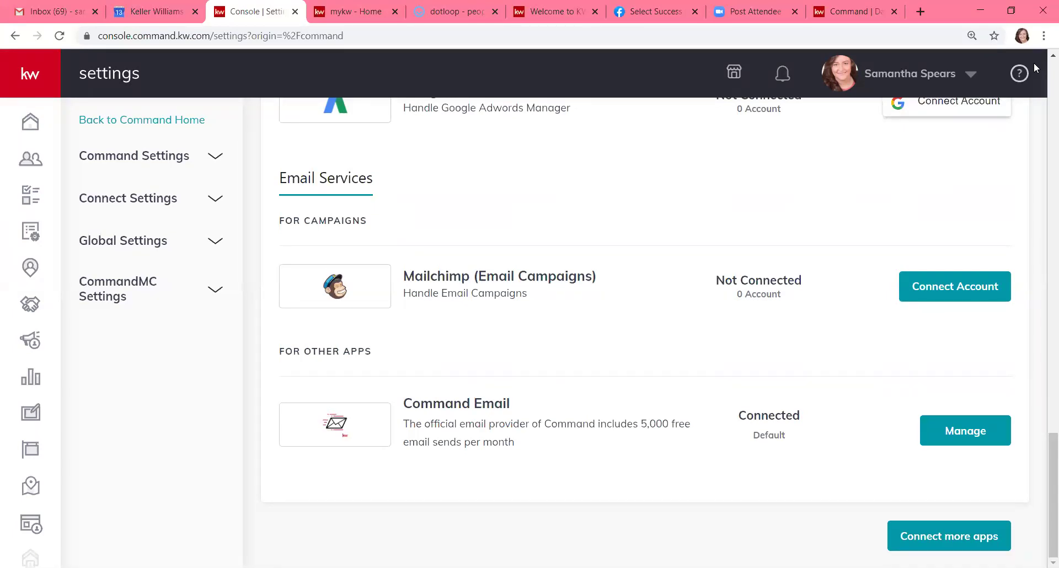
# Open the Command Email management dialog, review the sender configuration and monthly account usage, and close it.
pyautogui.click(965, 433)
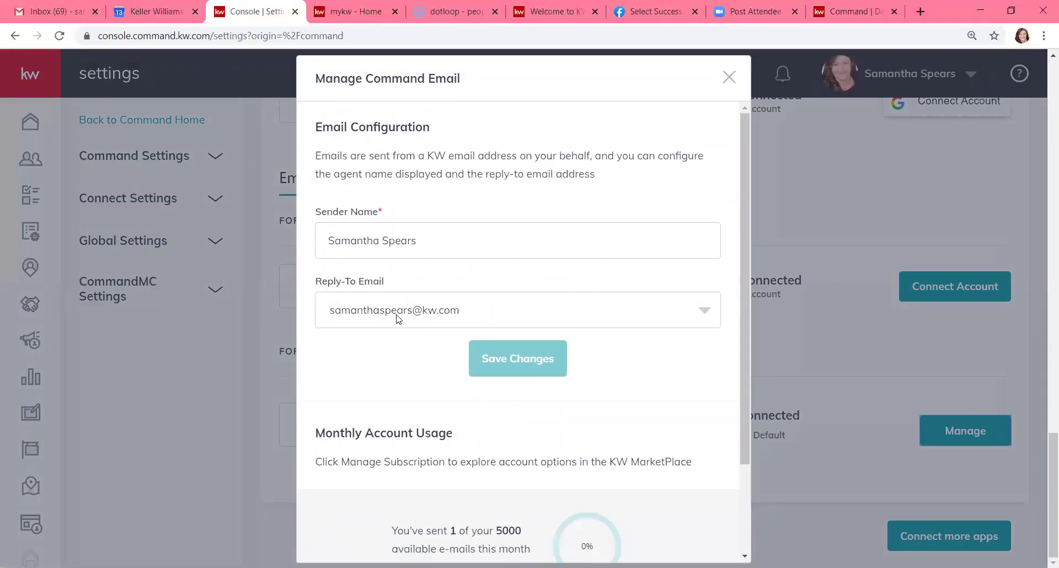
pyautogui.scroll(-2, 397, 320)
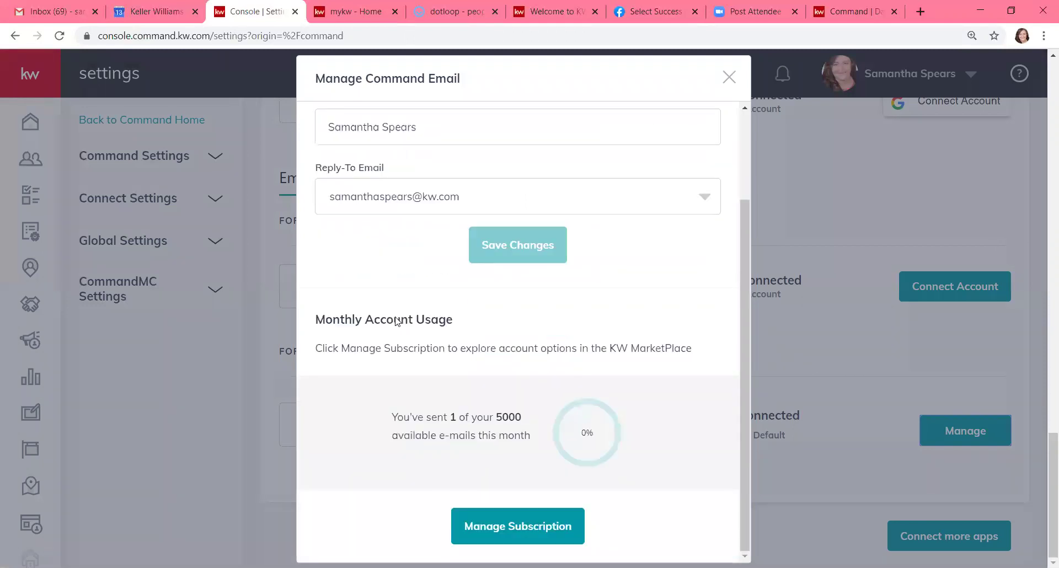
pyautogui.scroll(2, 397, 321)
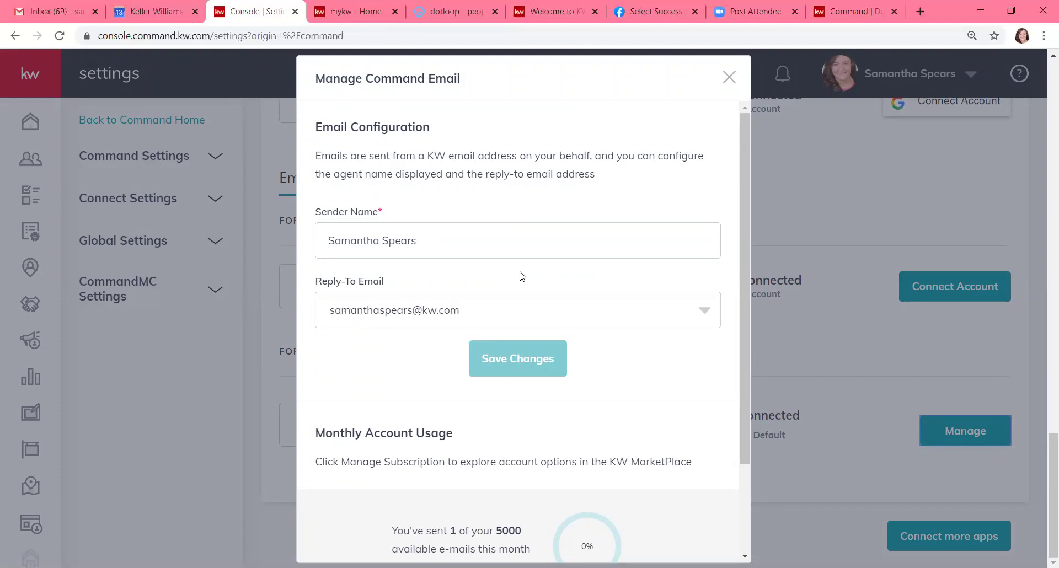
pyautogui.click(729, 77)
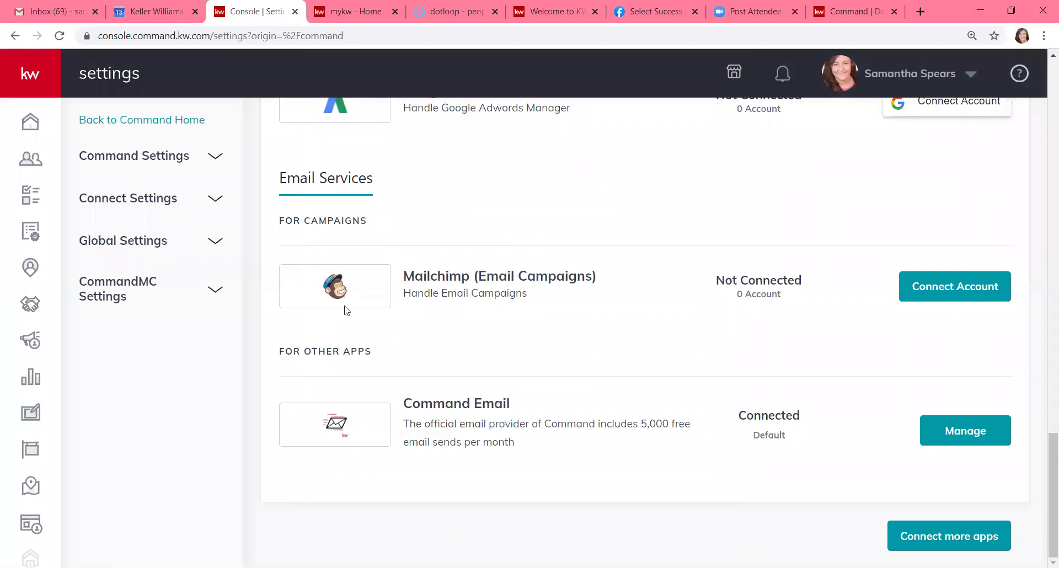
# Look over the connected apps and the Marketing Automation integrations in the applications list again.
pyautogui.scroll(20, 344, 308)
pyautogui.scroll(6, 345, 309)
pyautogui.scroll(-8, 346, 307)
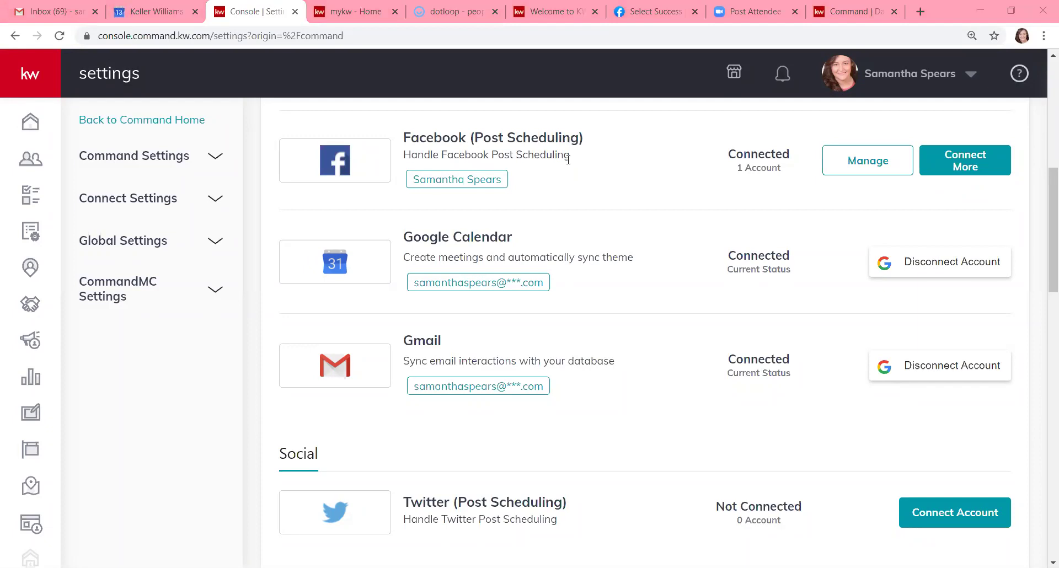
pyautogui.scroll(-15, 568, 160)
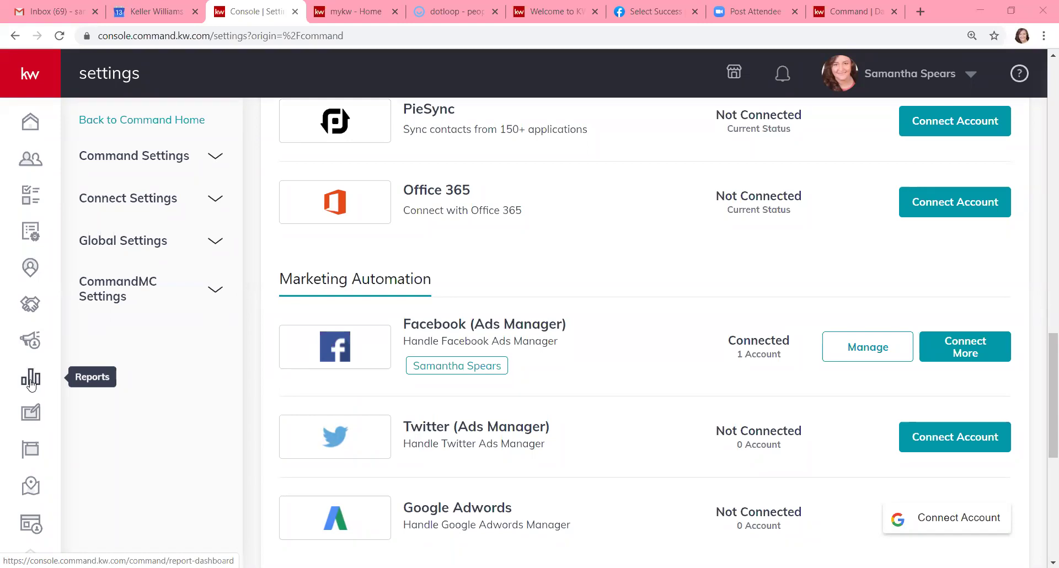
# Open the Marketing Profile under Connect Settings and review its photo and team logo upload sections.
pyautogui.click(118, 202)
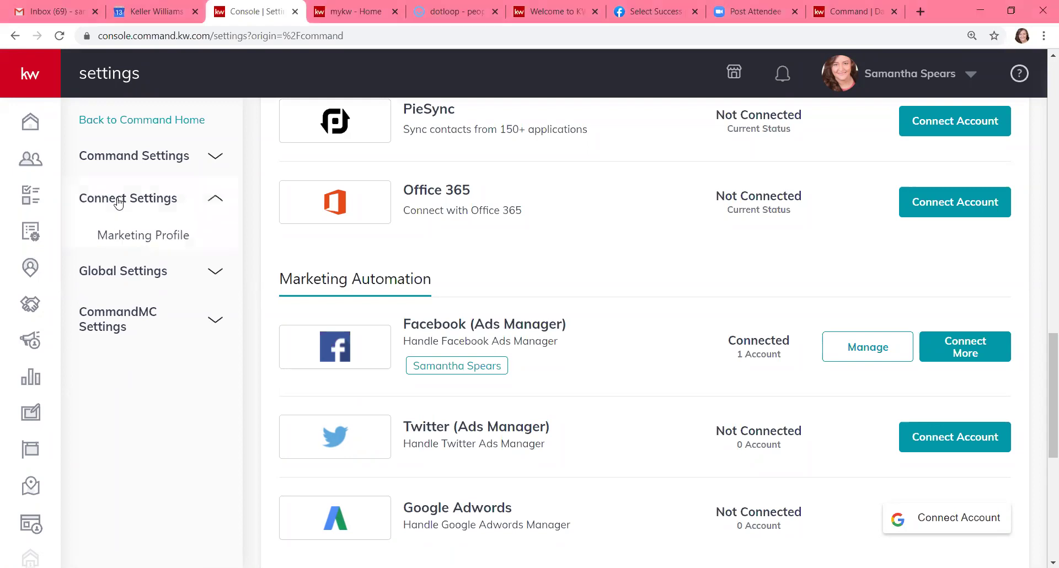
pyautogui.click(117, 237)
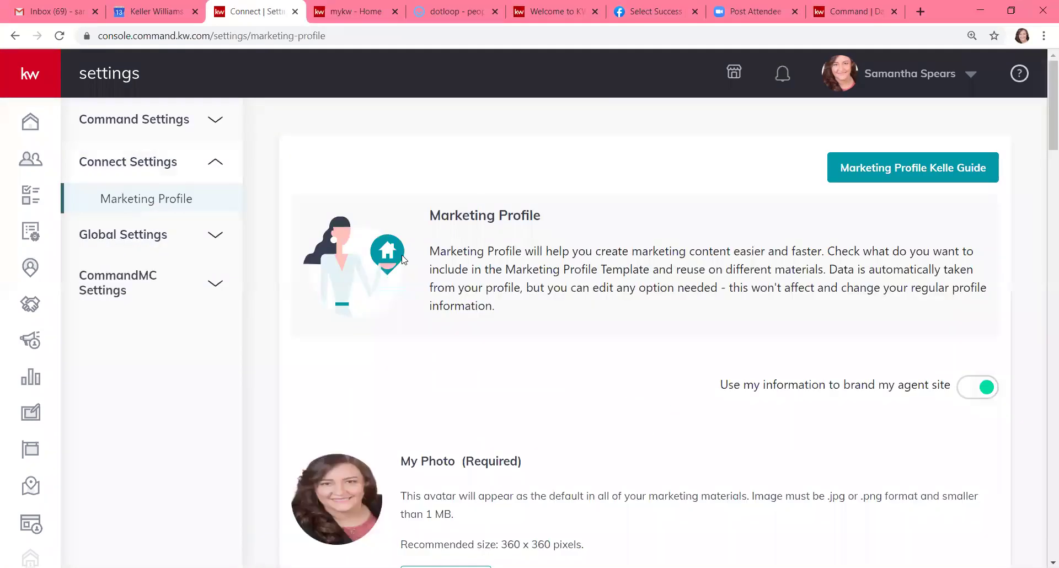
pyautogui.scroll(-2, 404, 260)
pyautogui.scroll(-1, 404, 259)
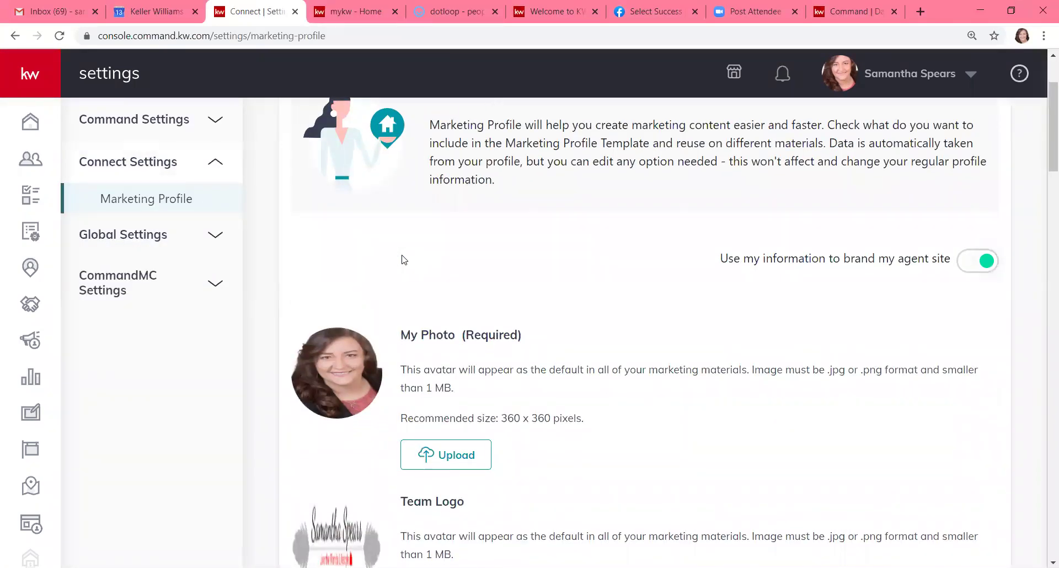
pyautogui.scroll(-3, 404, 260)
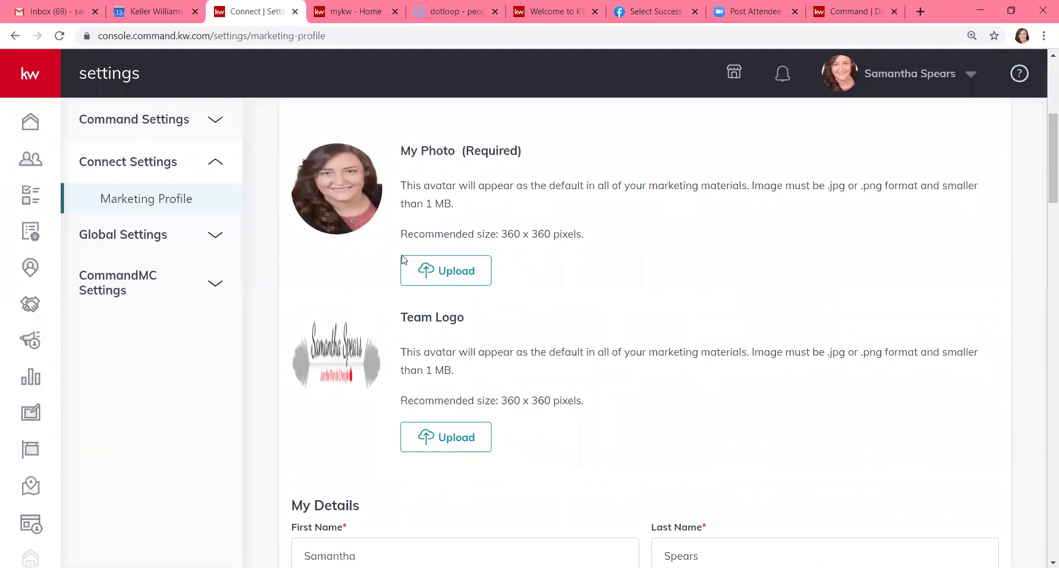
pyautogui.scroll(-2, 404, 260)
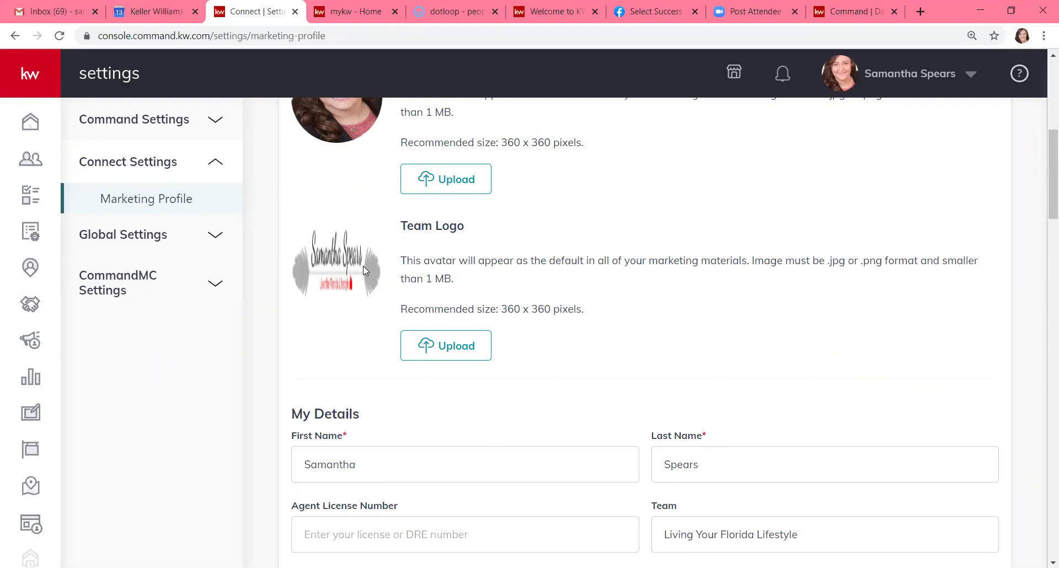
# Examine the Marketing Profile's personal details, bio, contact fields, Market Center / Brokerage information and Compliance footer settings.
pyautogui.scroll(-2, 363, 266)
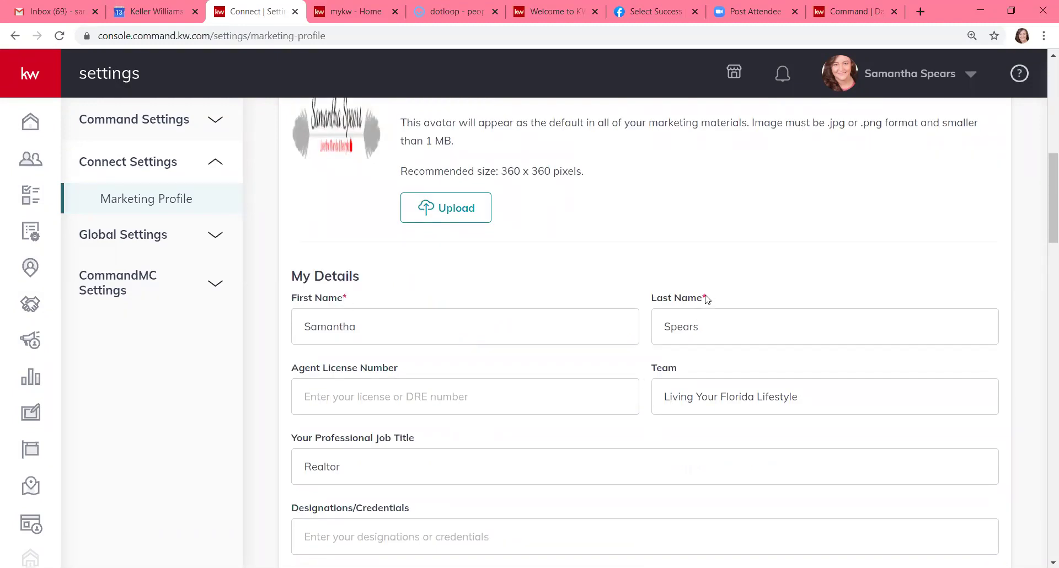
pyautogui.scroll(-2, 706, 299)
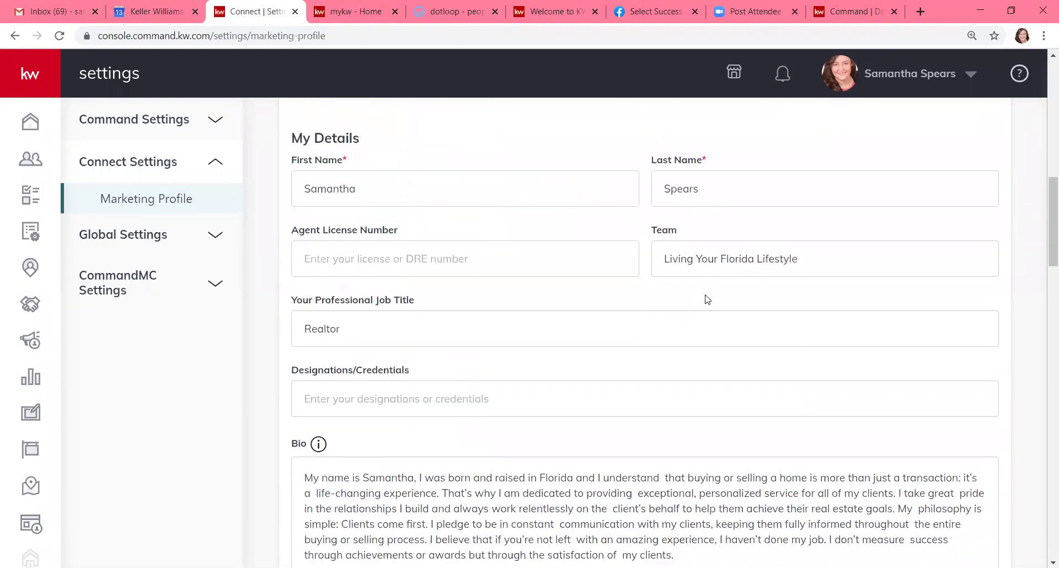
pyautogui.scroll(-1, 707, 300)
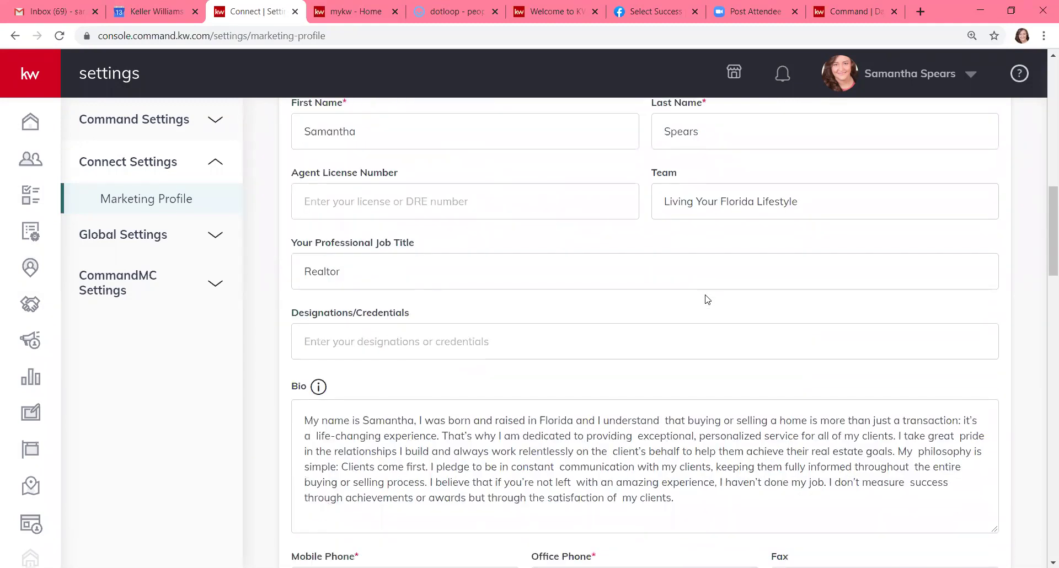
pyautogui.scroll(-2, 707, 299)
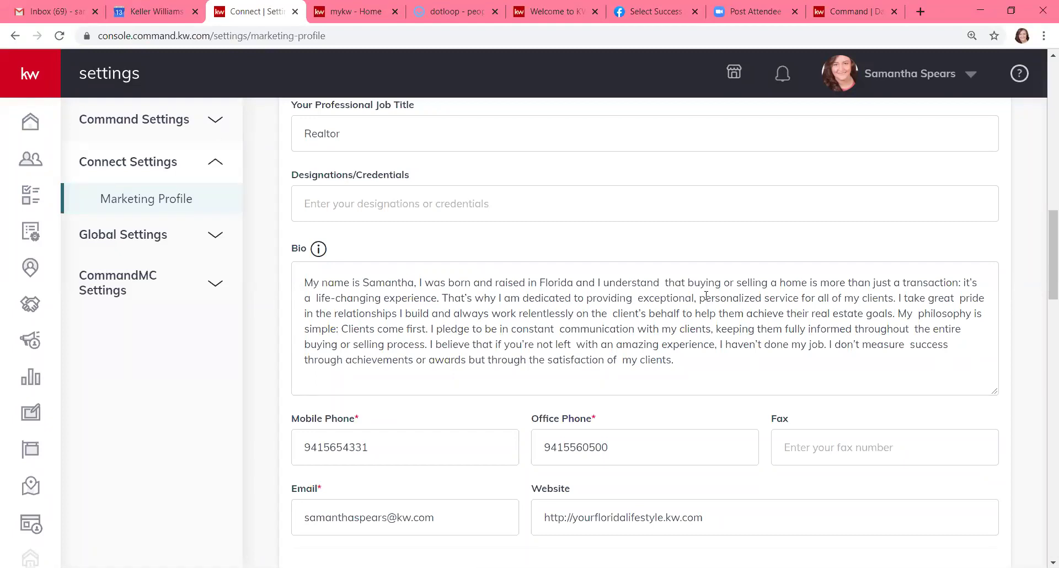
pyautogui.scroll(-3, 706, 296)
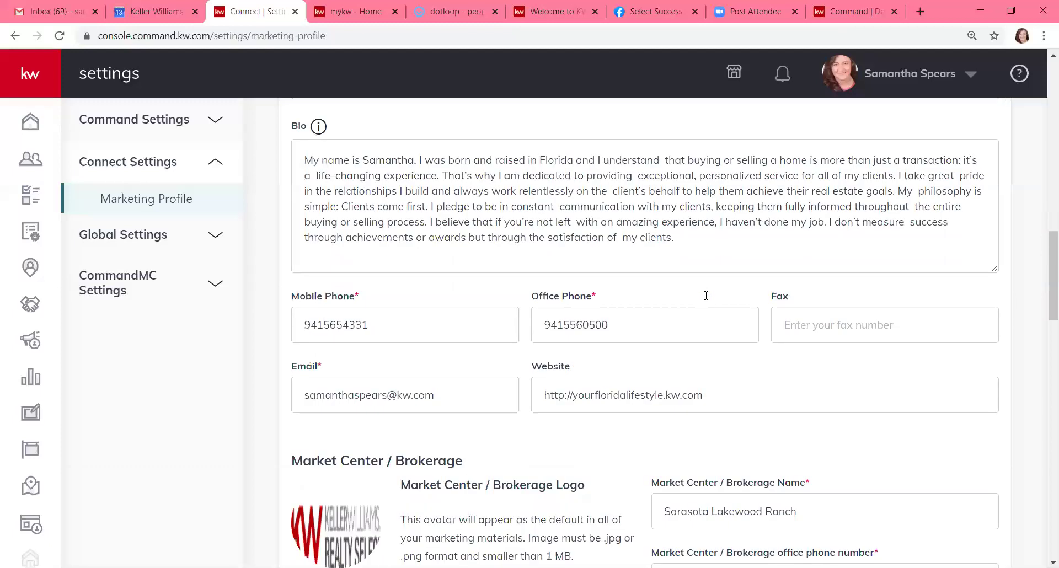
pyautogui.scroll(-3, 707, 299)
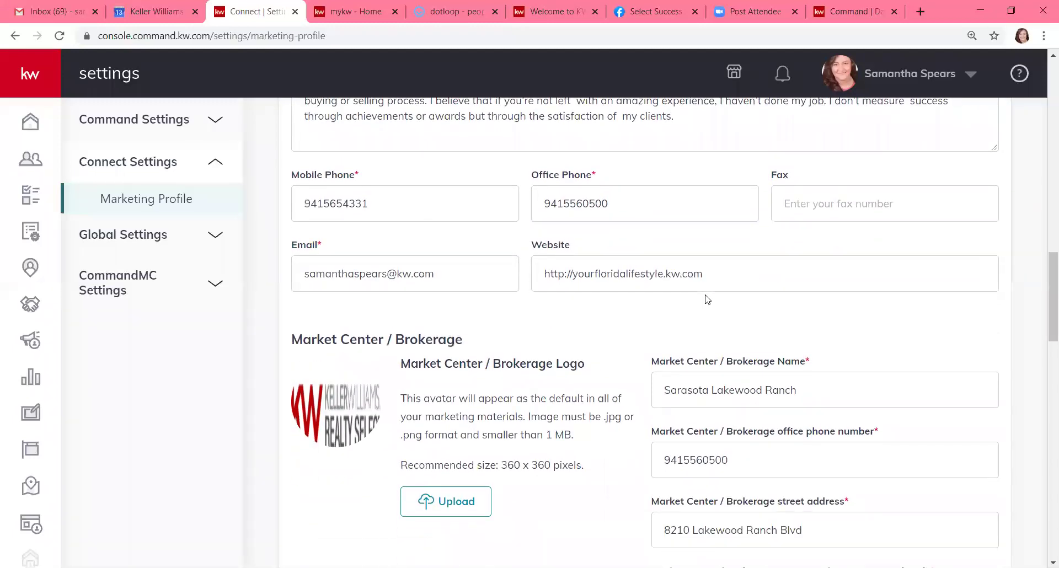
pyautogui.scroll(-2, 707, 298)
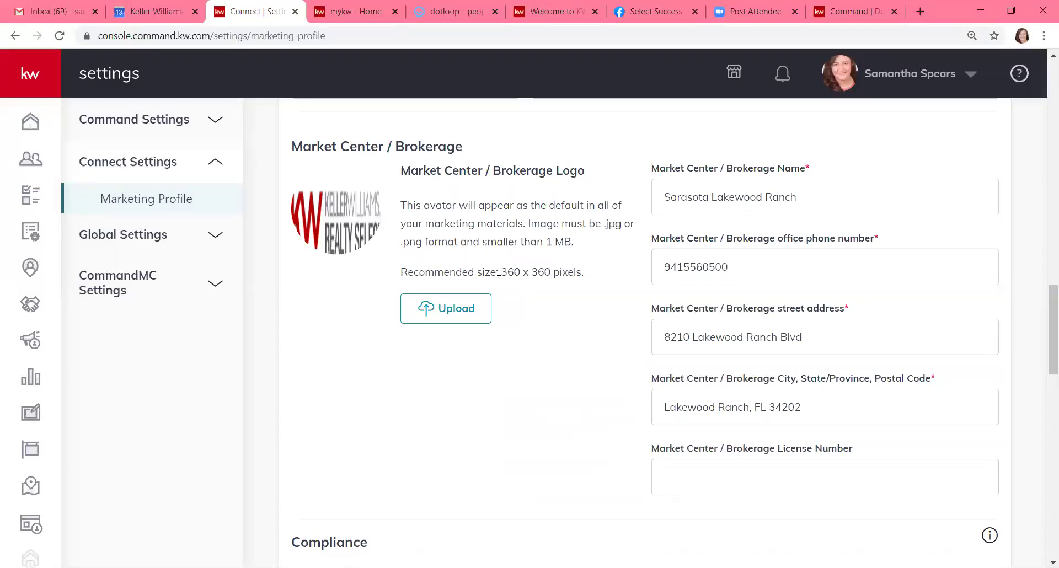
pyautogui.scroll(-1, 499, 271)
pyautogui.scroll(-1, 497, 274)
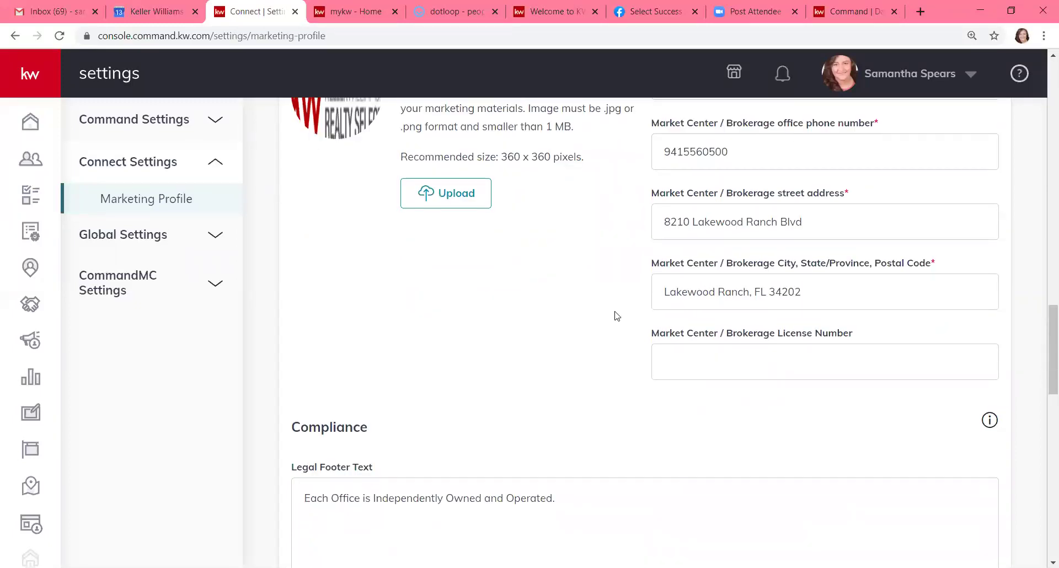
pyautogui.scroll(-5, 616, 314)
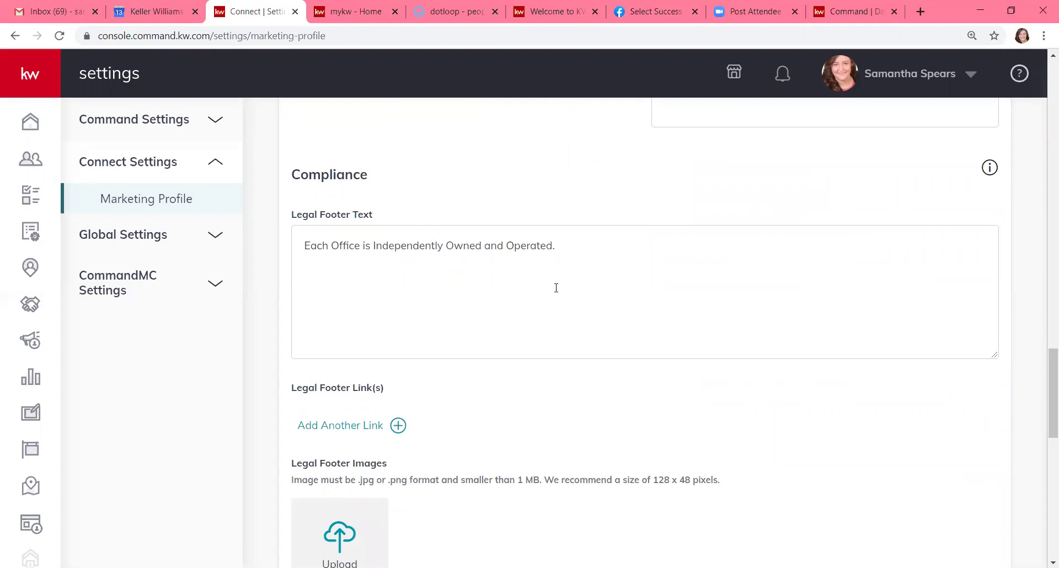
# Review the Marketing Profile's legal footer links and images and its optional Social fields.
pyautogui.scroll(-4, 556, 287)
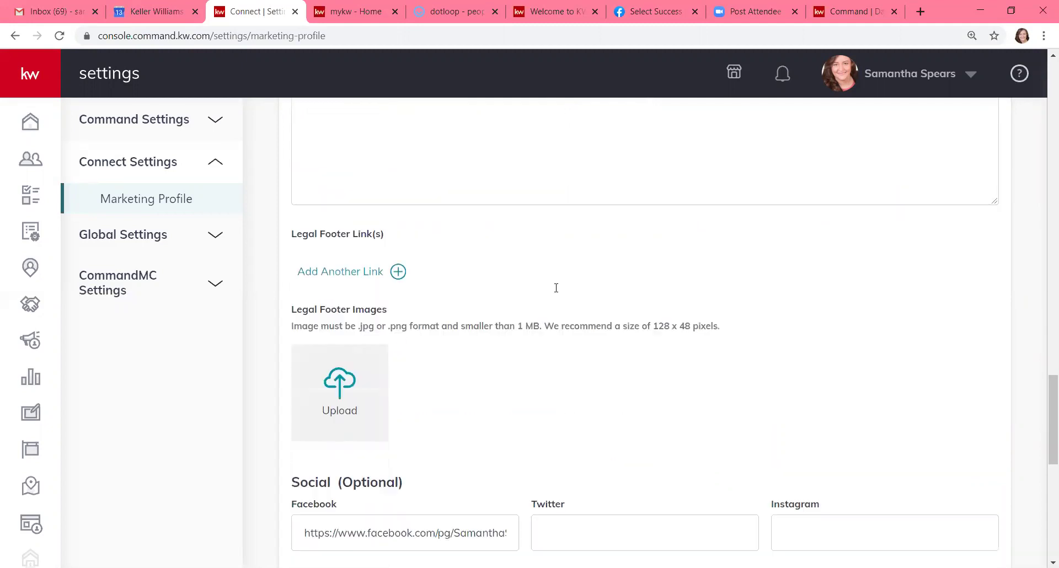
pyautogui.scroll(-4, 556, 288)
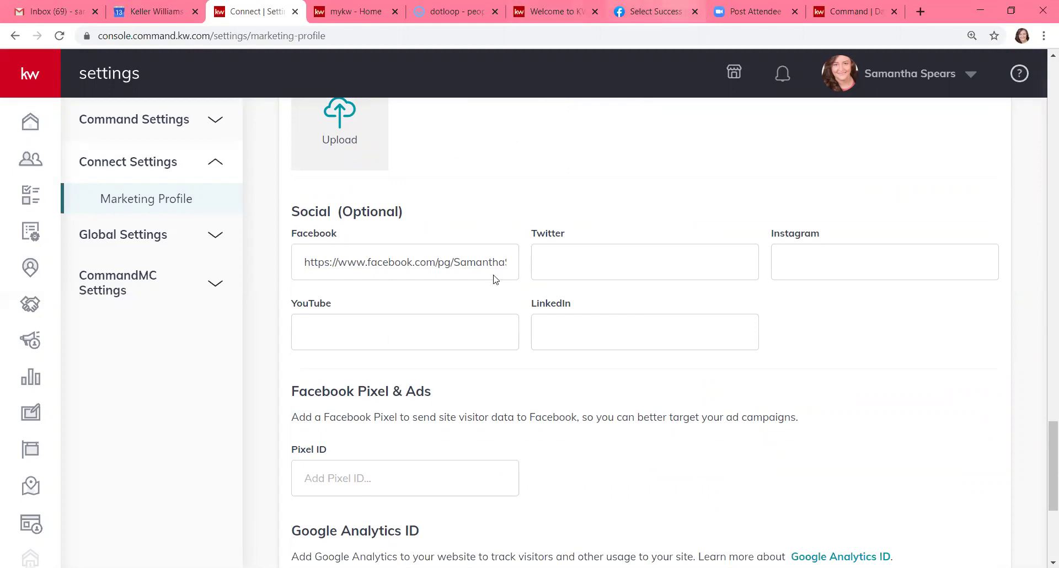
# Switch to Facebook, open the managed real estate agent business page, and select its web address to show the copy options.
pyautogui.click(650, 11)
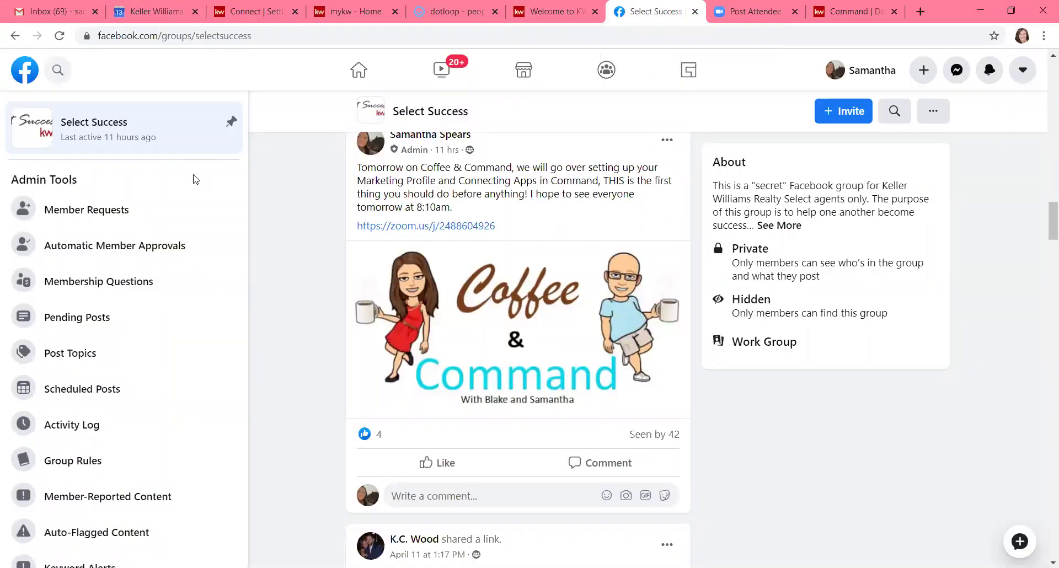
pyautogui.scroll(18, 360, 181)
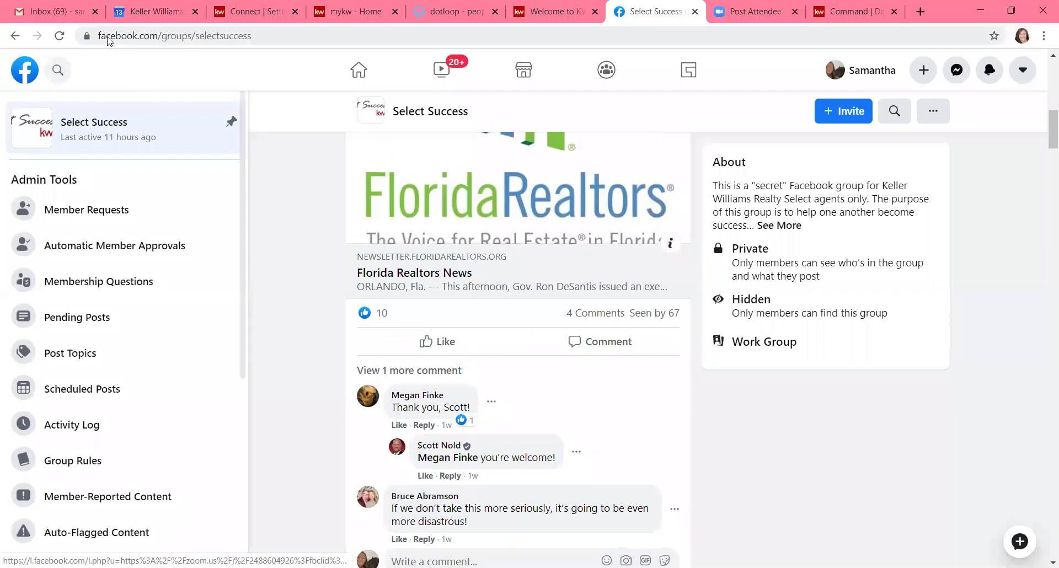
pyautogui.click(16, 36)
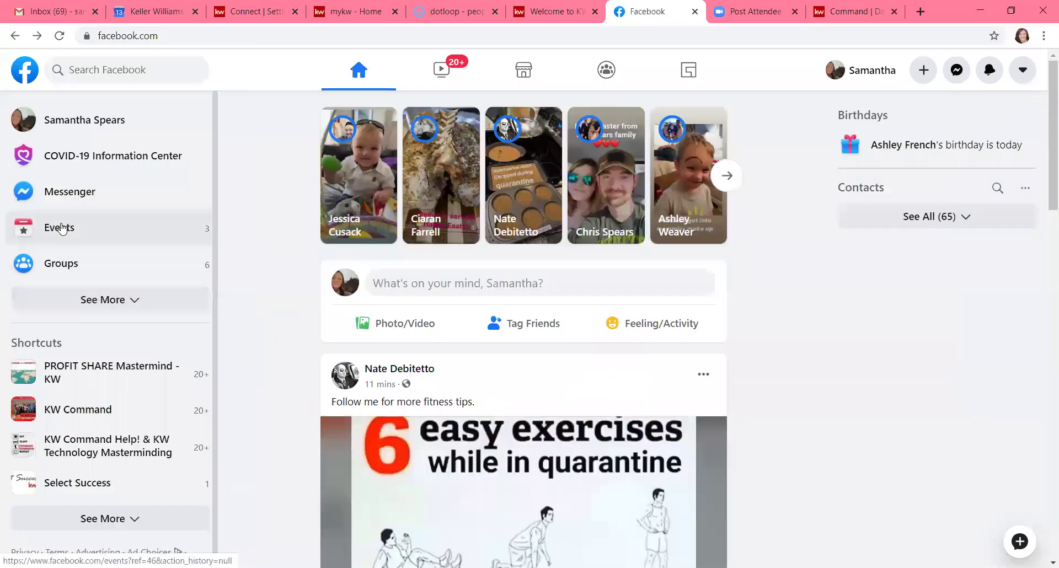
pyautogui.click(67, 297)
pyautogui.click(57, 372)
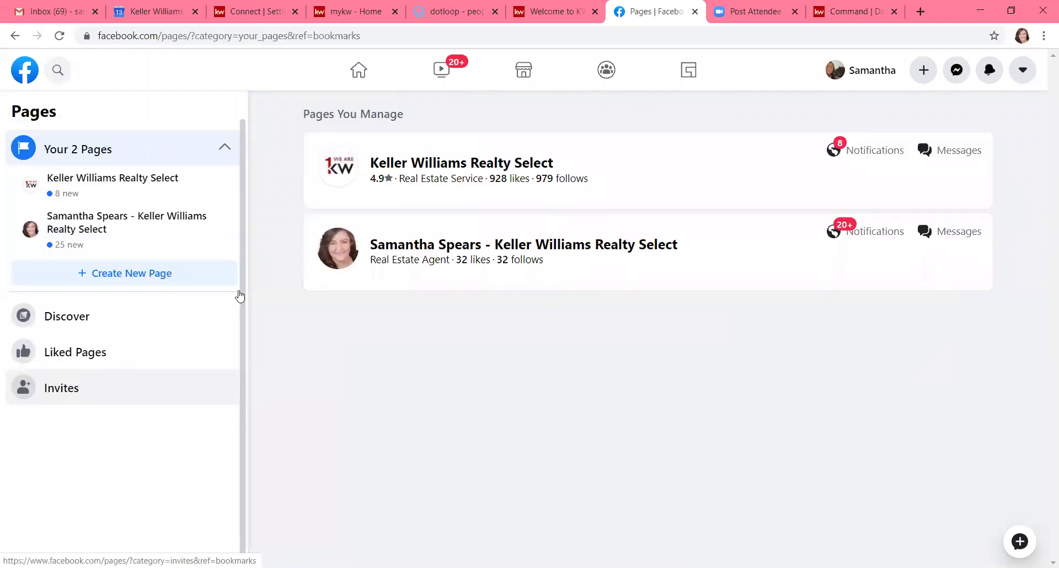
pyautogui.click(439, 249)
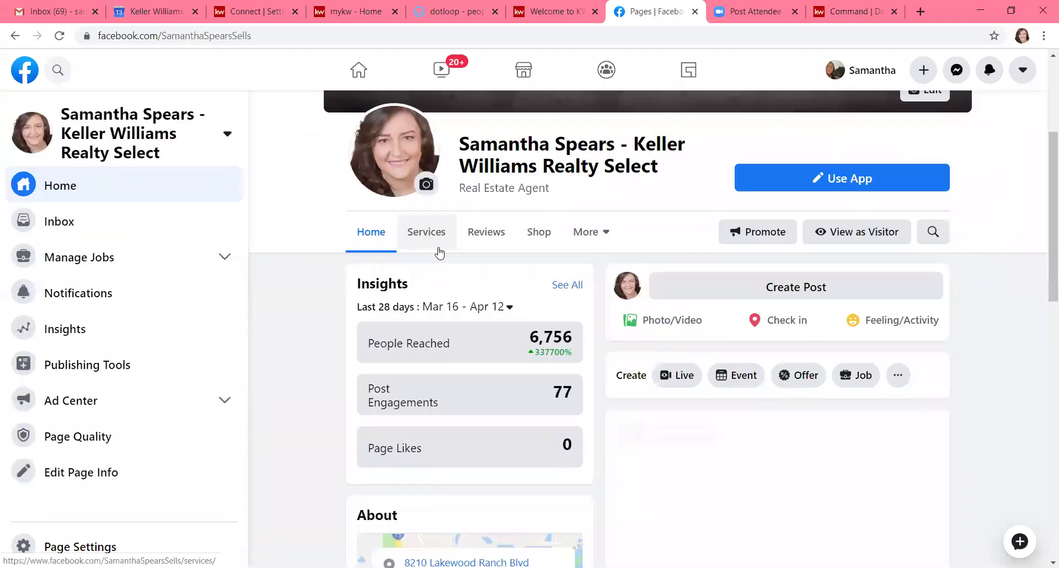
pyautogui.click(283, 37)
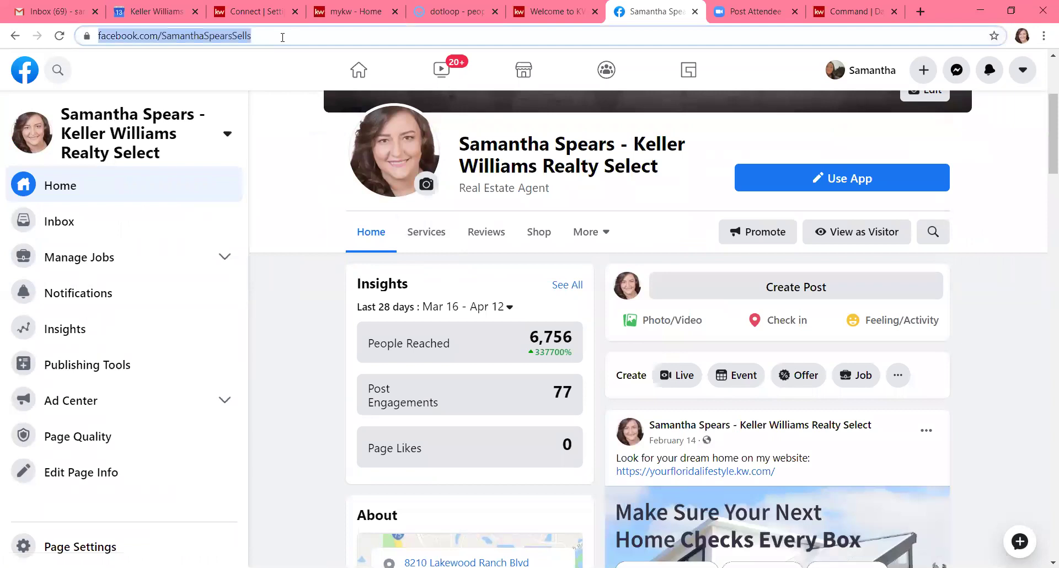
pyautogui.rightClick(233, 42)
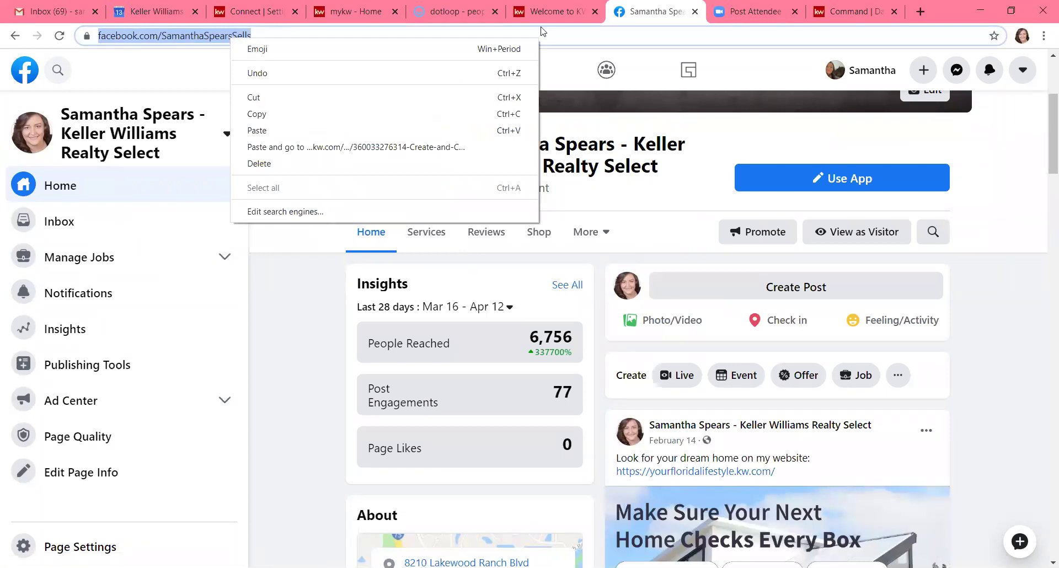
# Return to the Marketing Profile and examine the Facebook Pixel, Google Analytics ID and Branded KW App Link fields.
pyautogui.click(254, 11)
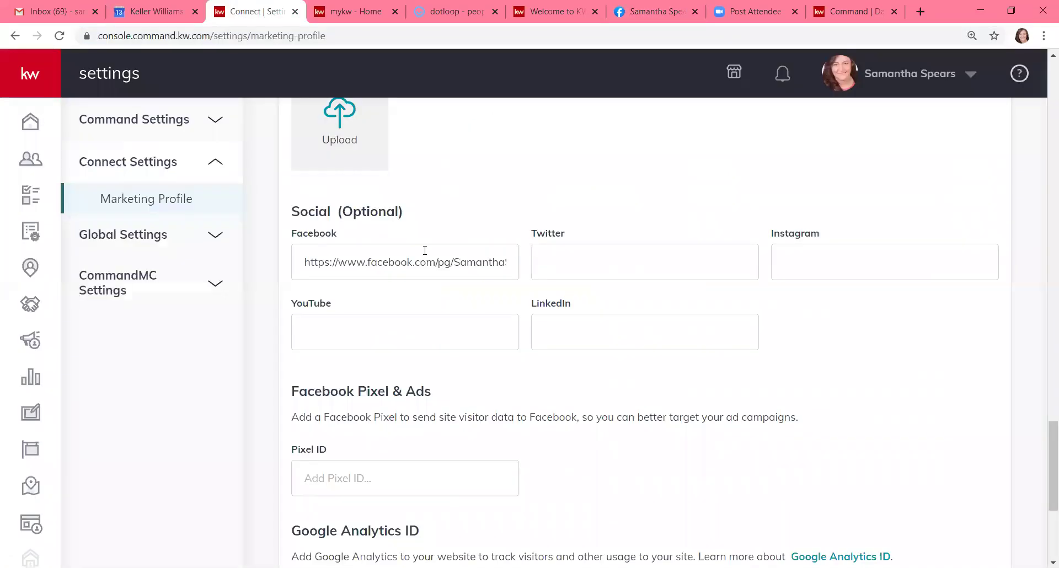
pyautogui.scroll(-5, 425, 250)
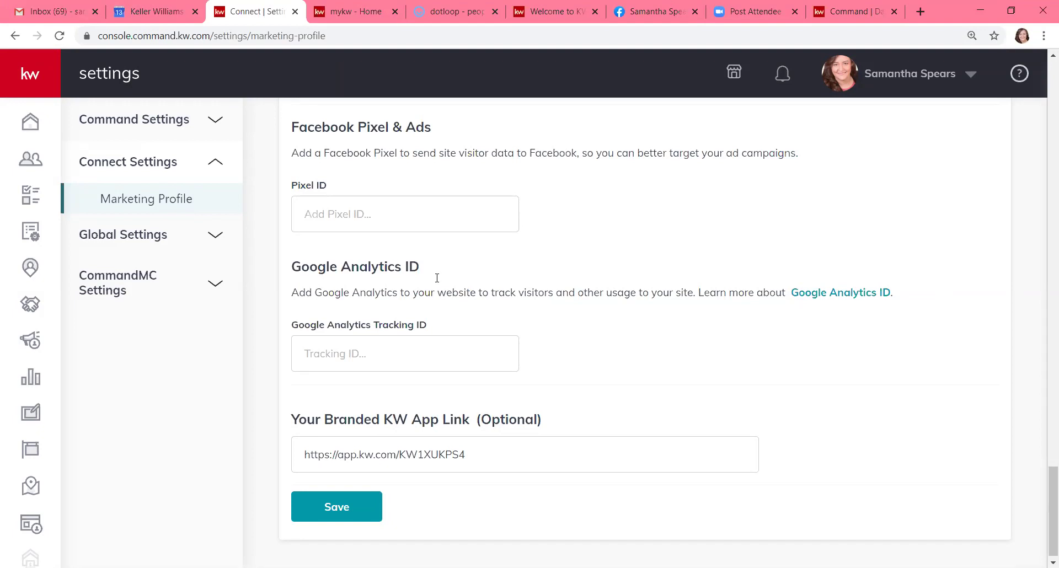
pyautogui.scroll(-1, 435, 280)
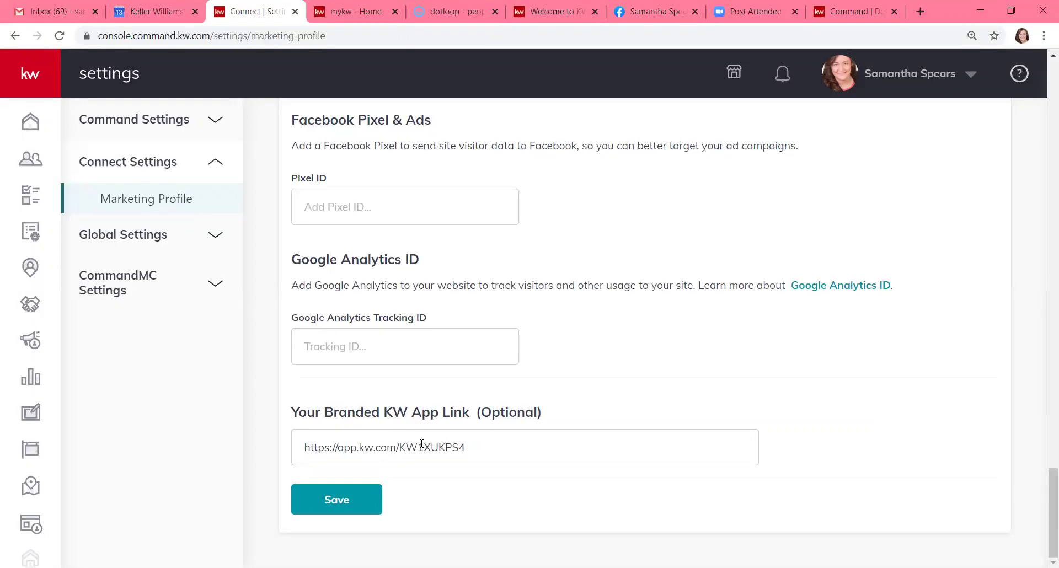
# Find the App URL and text code in the Consumer area's Site & App Settings, and return to the Command dashboard.
pyautogui.click(32, 521)
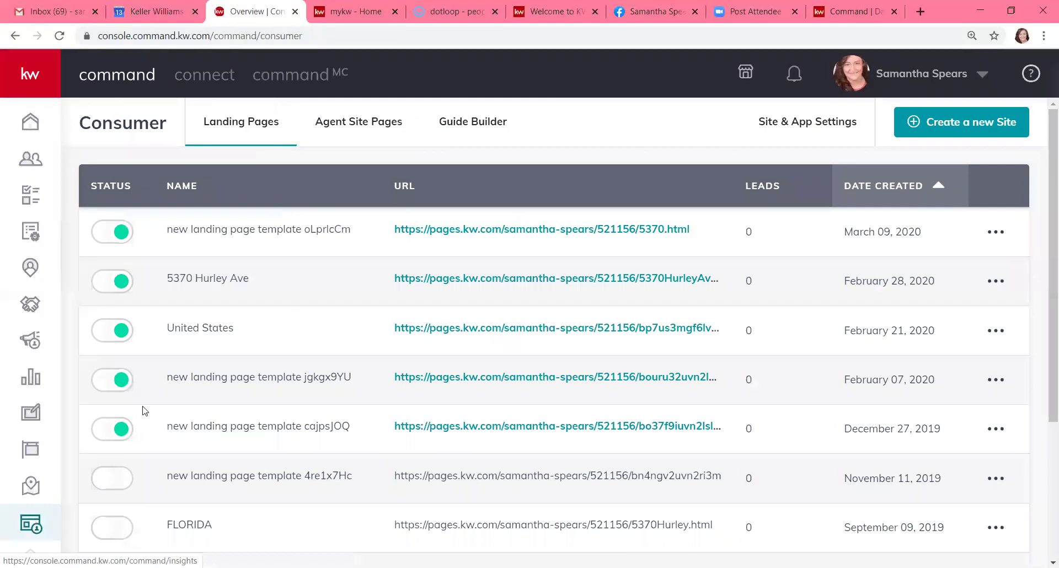
pyautogui.click(346, 126)
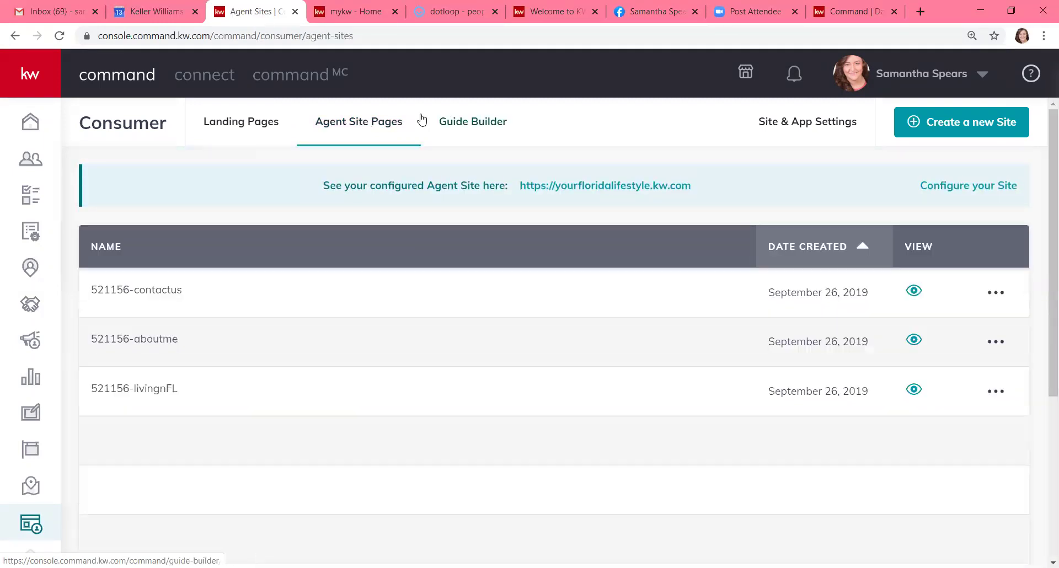
pyautogui.click(454, 126)
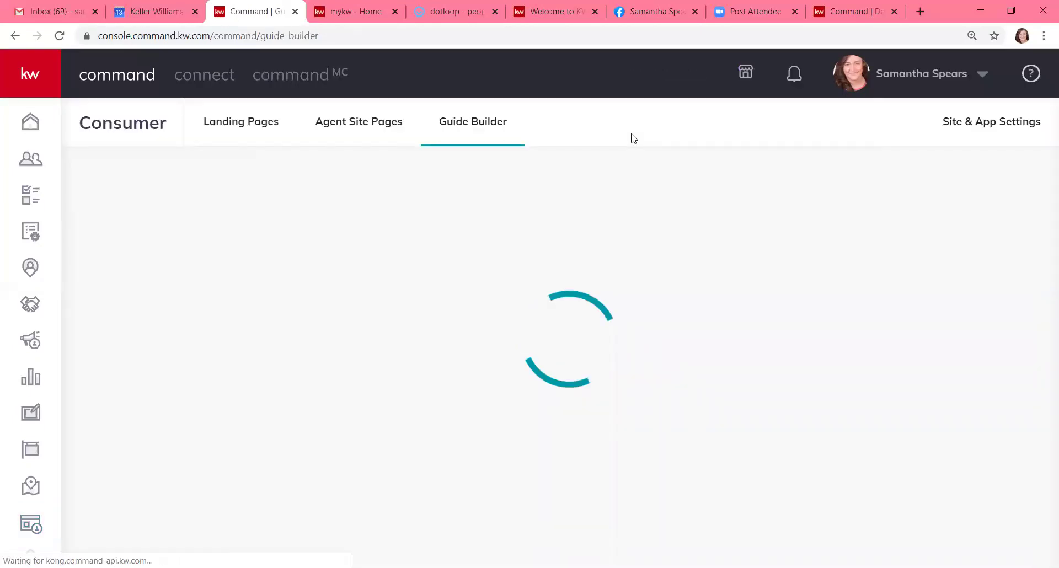
pyautogui.click(986, 123)
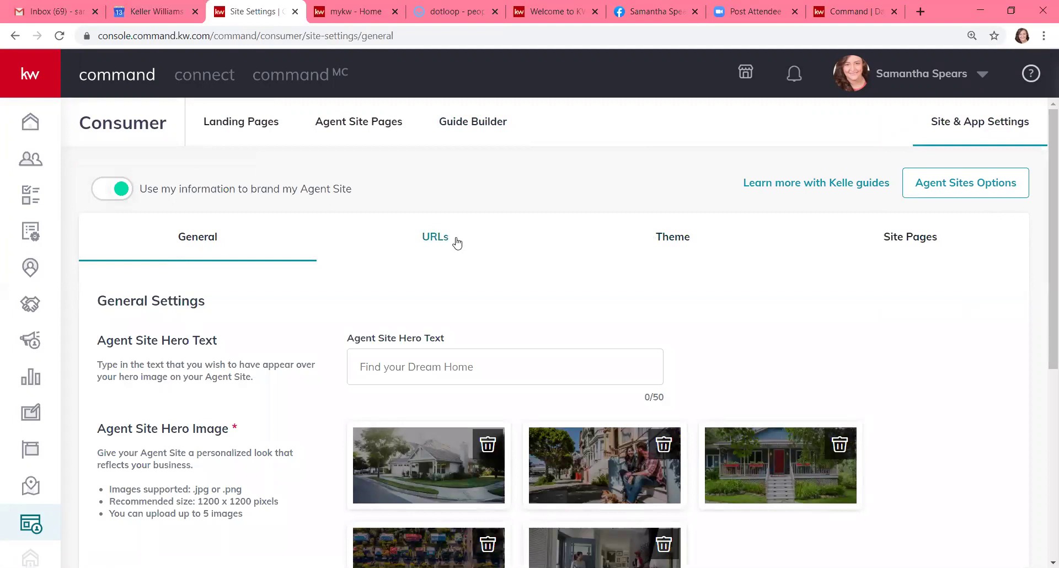
pyautogui.click(436, 237)
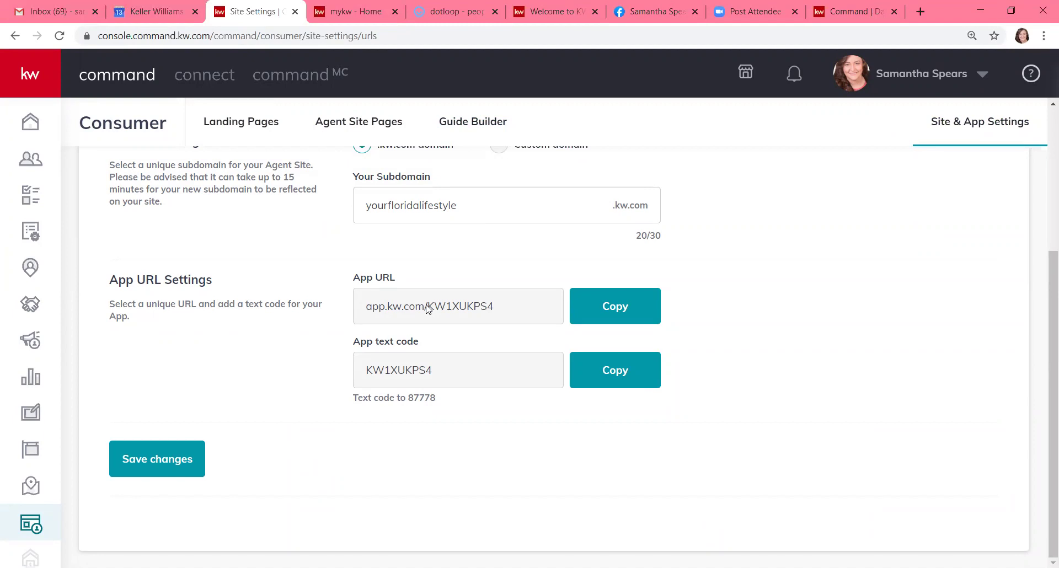
pyautogui.click(23, 132)
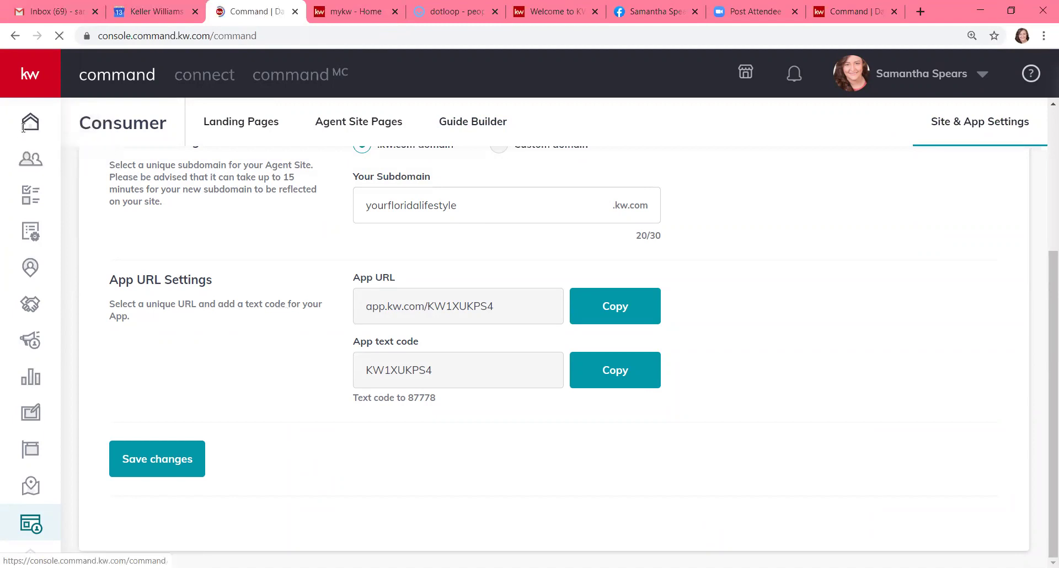